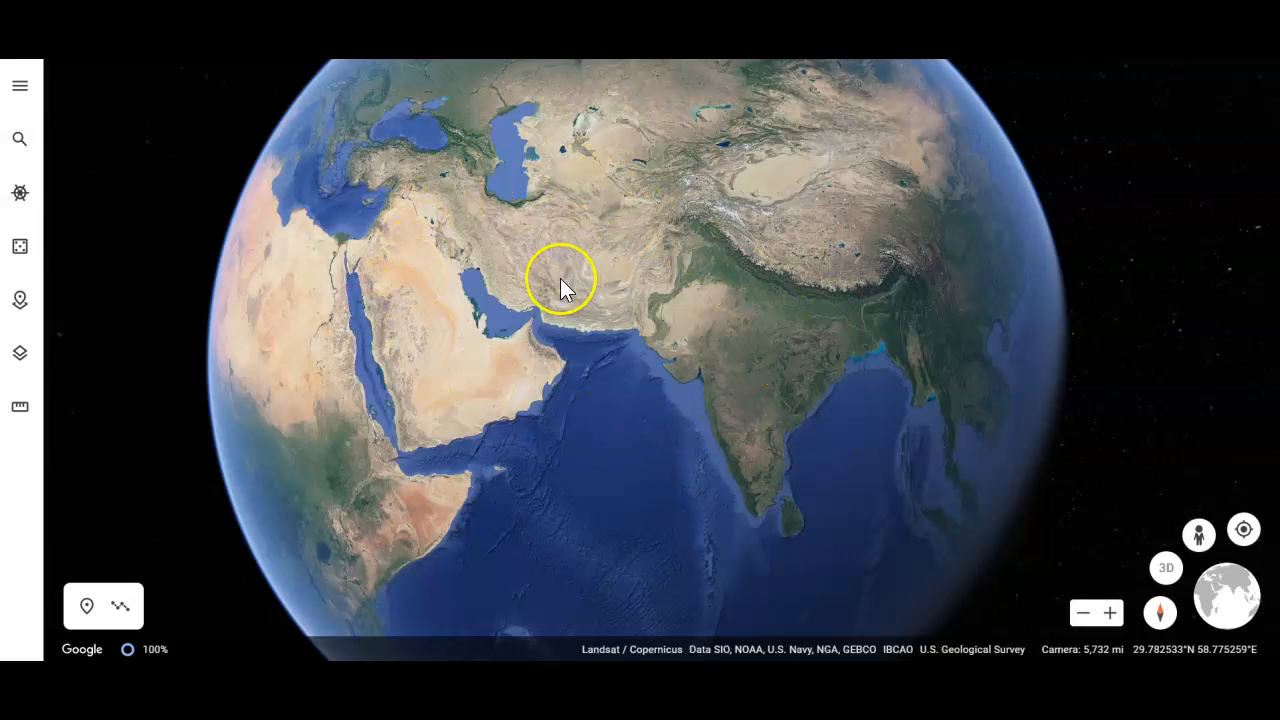
# Switch on latitude/longitude gridlines from the Map Style layers and return to the globe
pyautogui.click(20, 86)
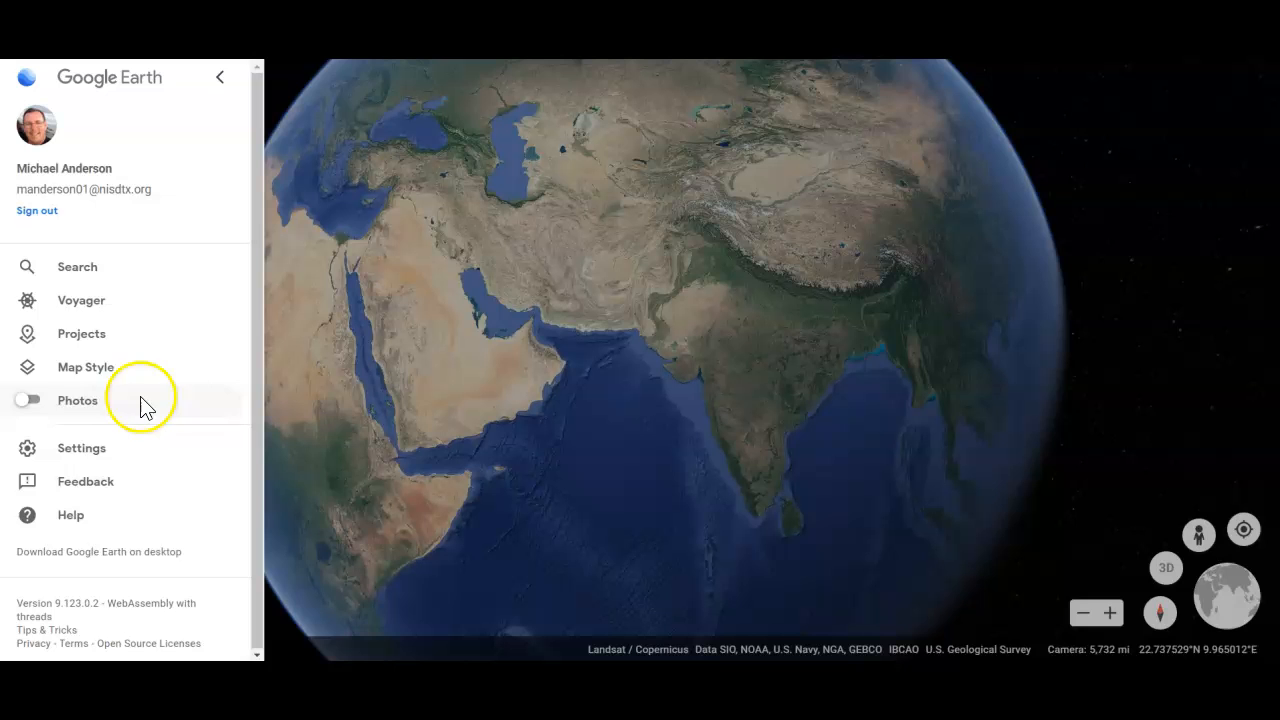
pyautogui.click(101, 371)
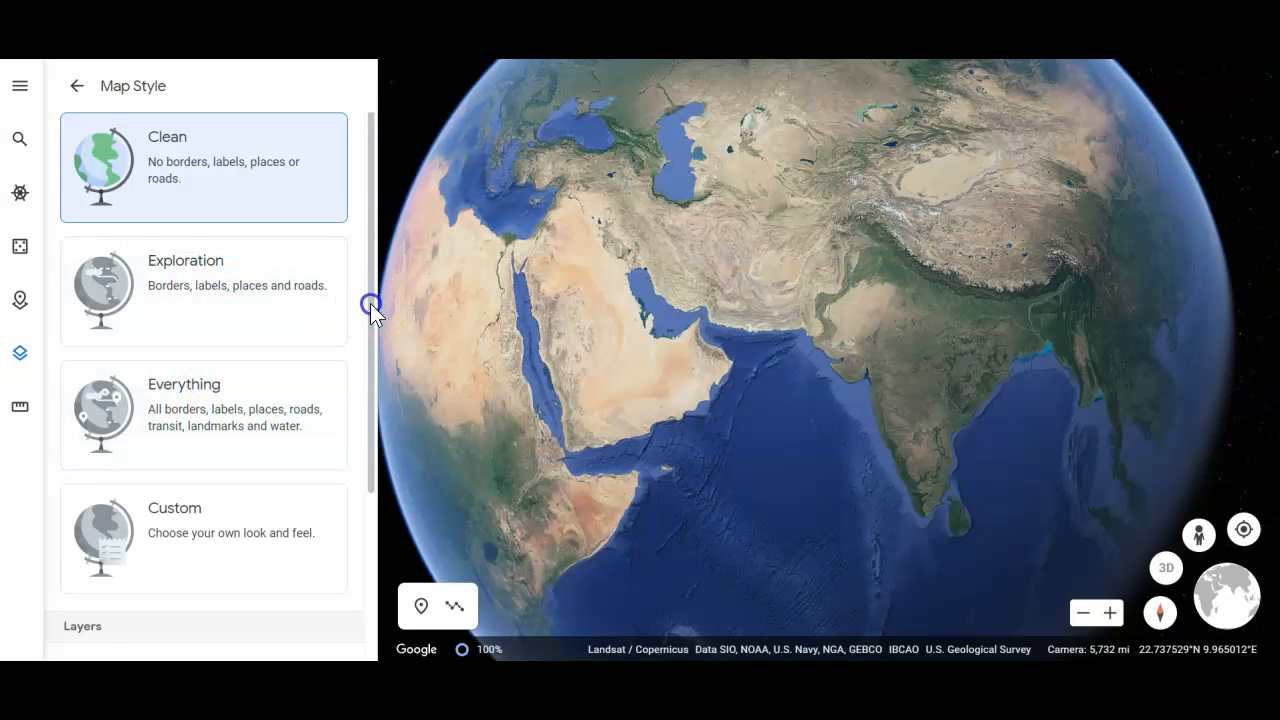
pyautogui.moveTo(372, 305); pyautogui.dragTo(387, 490)
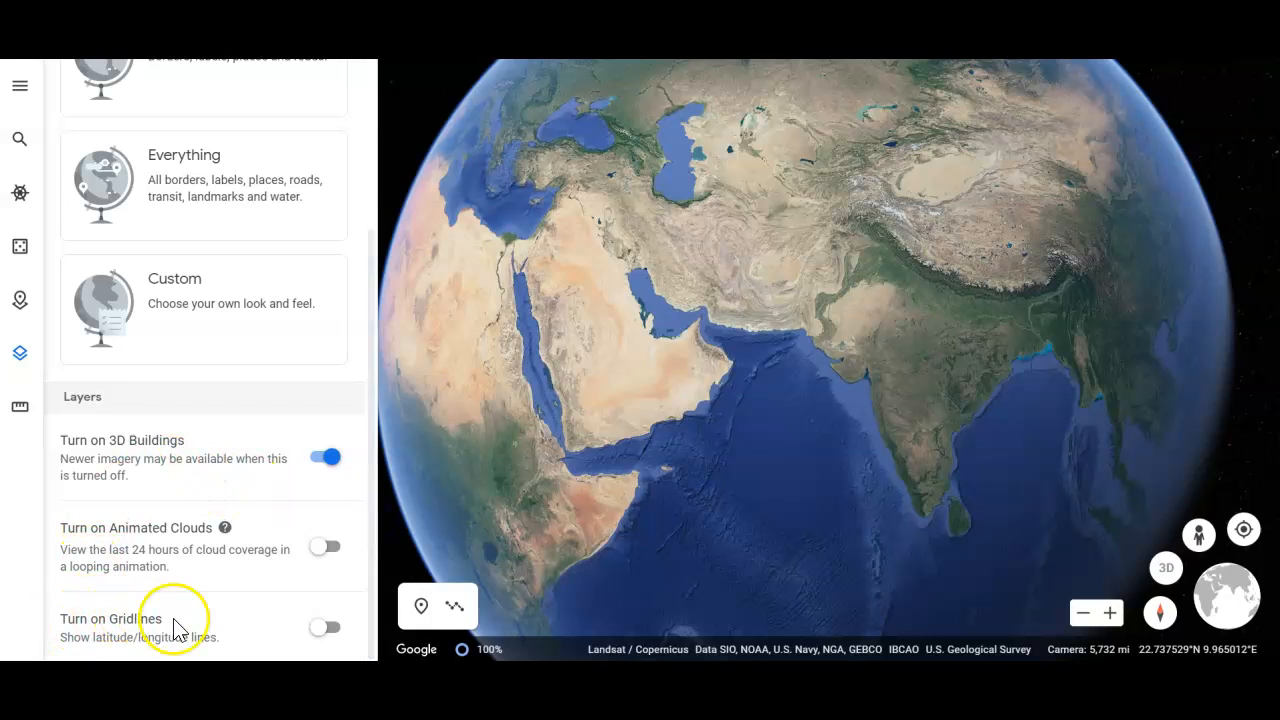
pyautogui.click(326, 627)
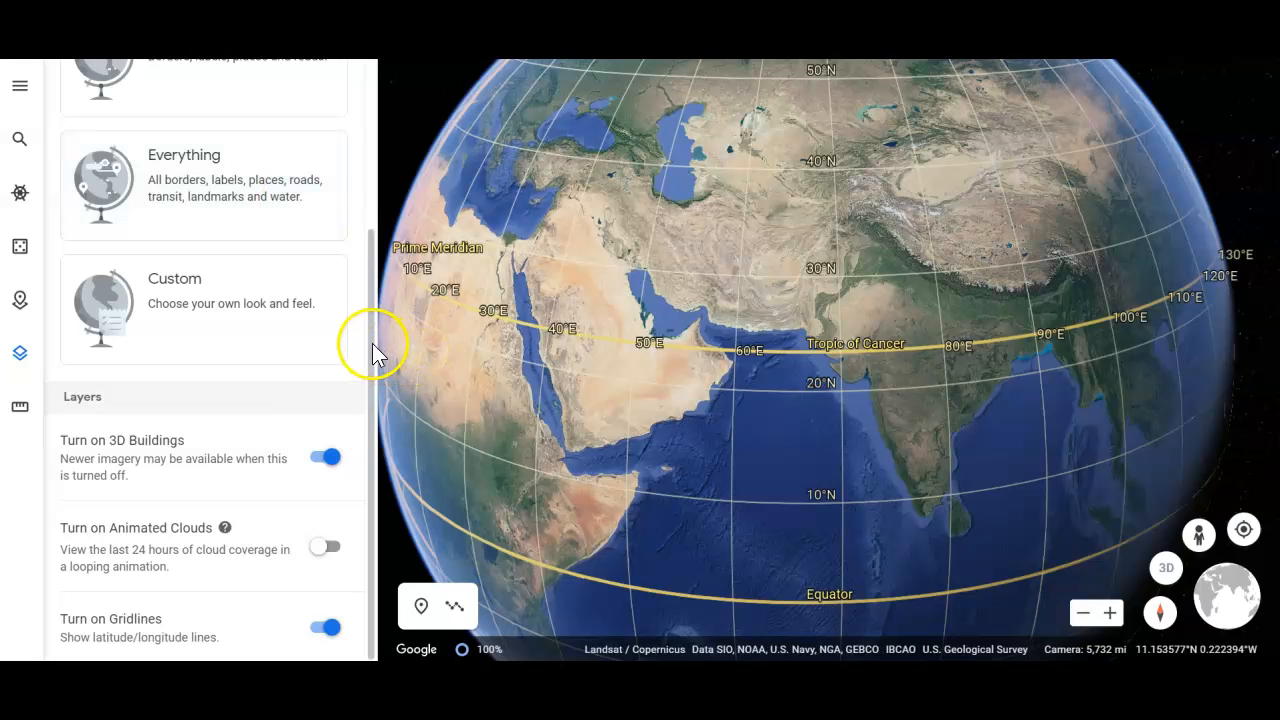
pyautogui.scroll(5, 360, 300)
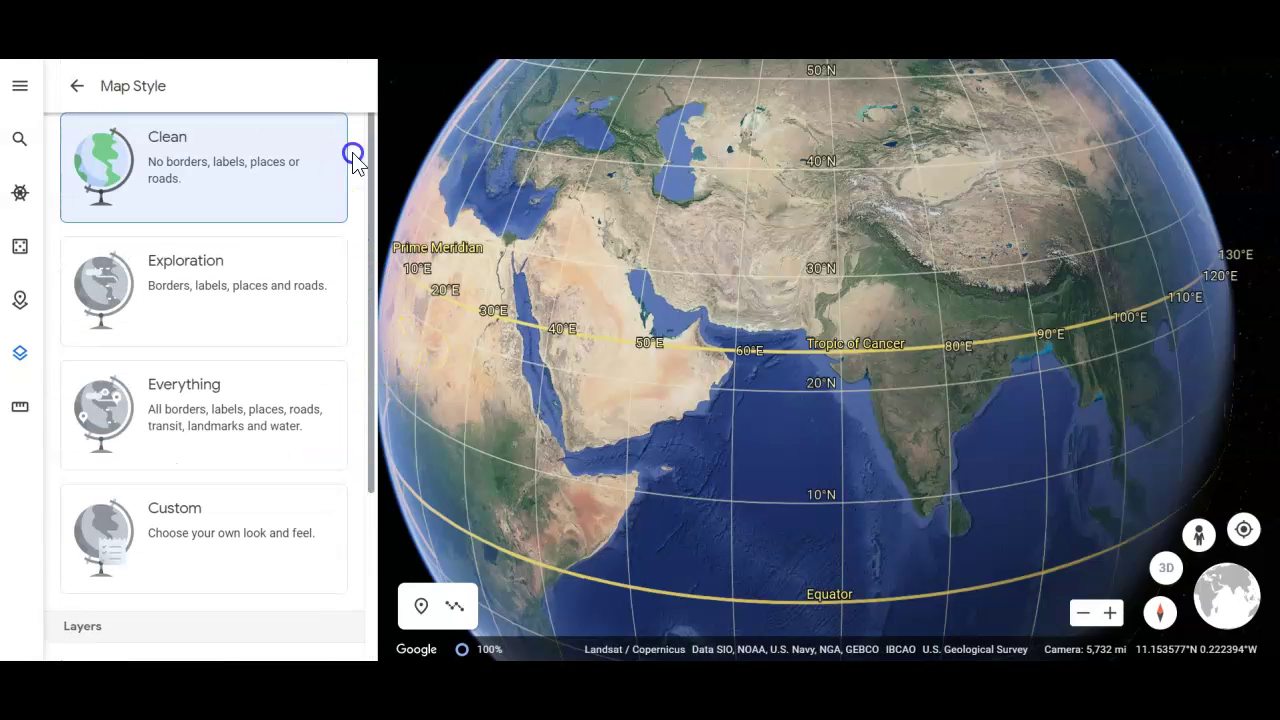
pyautogui.click(80, 87)
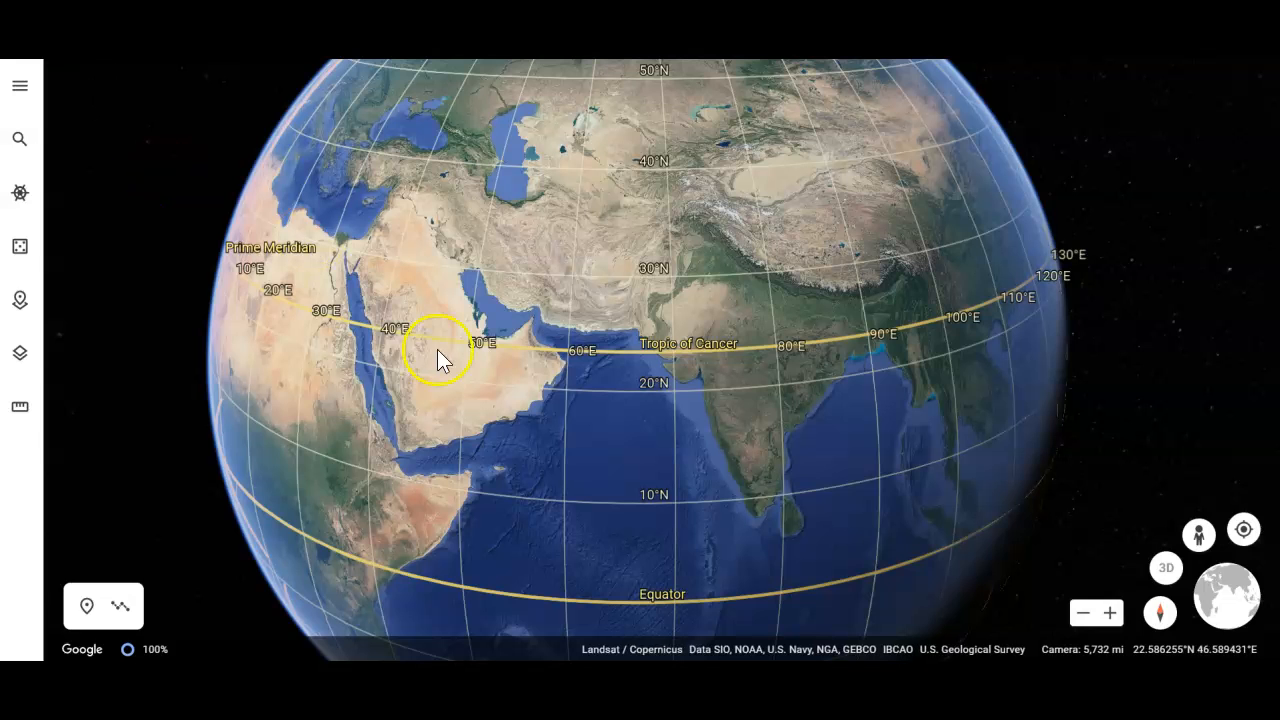
# Rotate the globe westward from Asia past the Indian Ocean and Africa to the Atlantic
pyautogui.moveTo(739, 475)
pyautogui.mouseDown()
pyautogui.moveTo(669, 278)
pyautogui.moveTo(700, 400)
pyautogui.mouseUp()
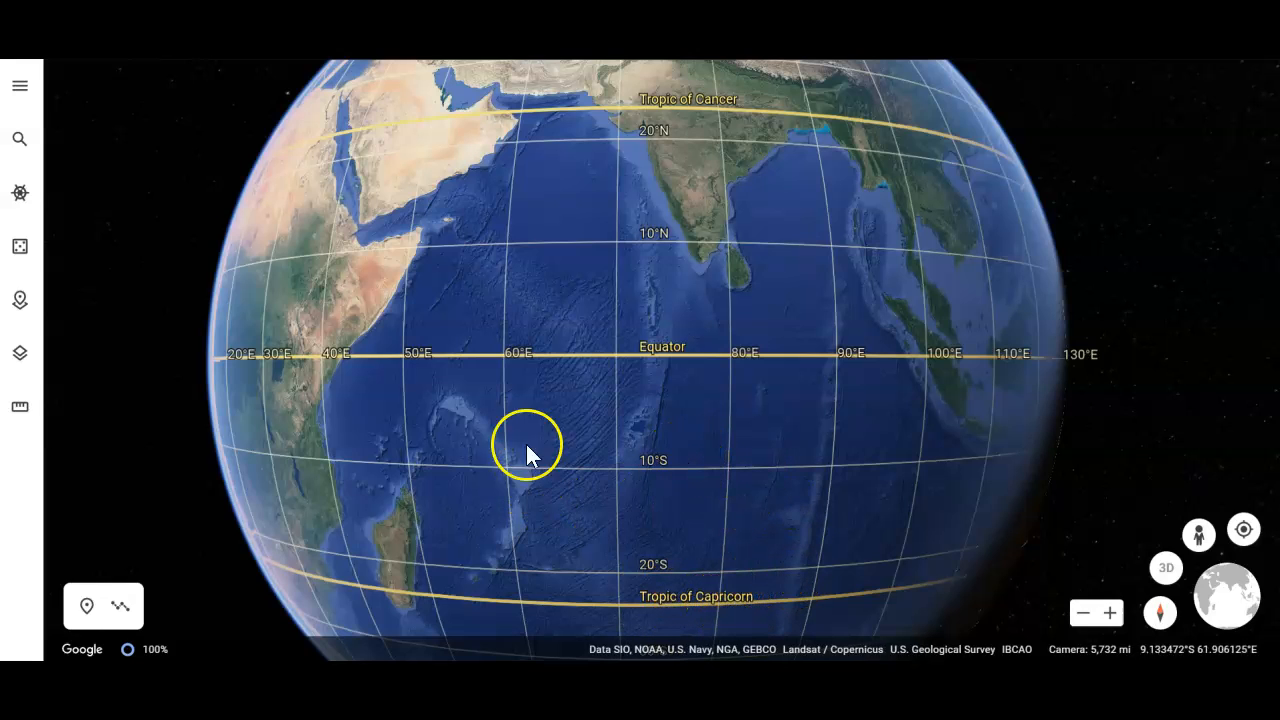
pyautogui.moveTo(533, 375); pyautogui.dragTo(534, 414)
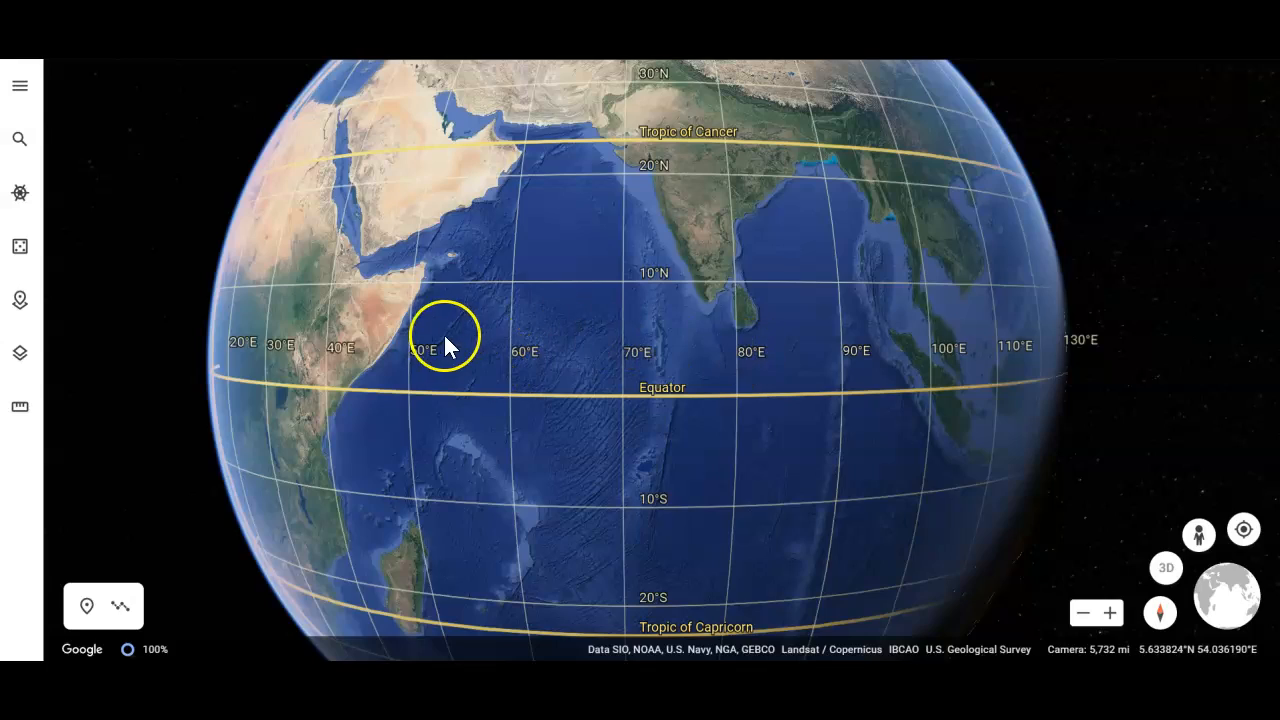
pyautogui.moveTo(366, 350); pyautogui.dragTo(604, 390)
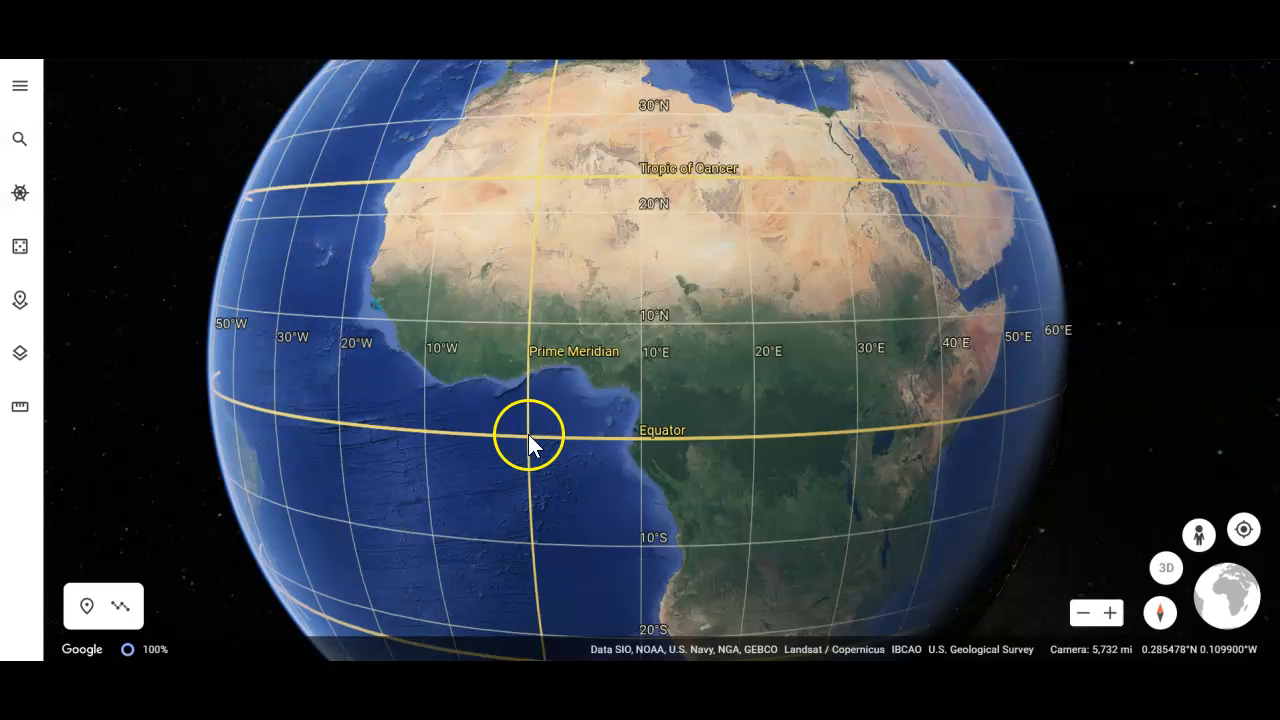
pyautogui.moveTo(462, 347); pyautogui.dragTo(590, 361)
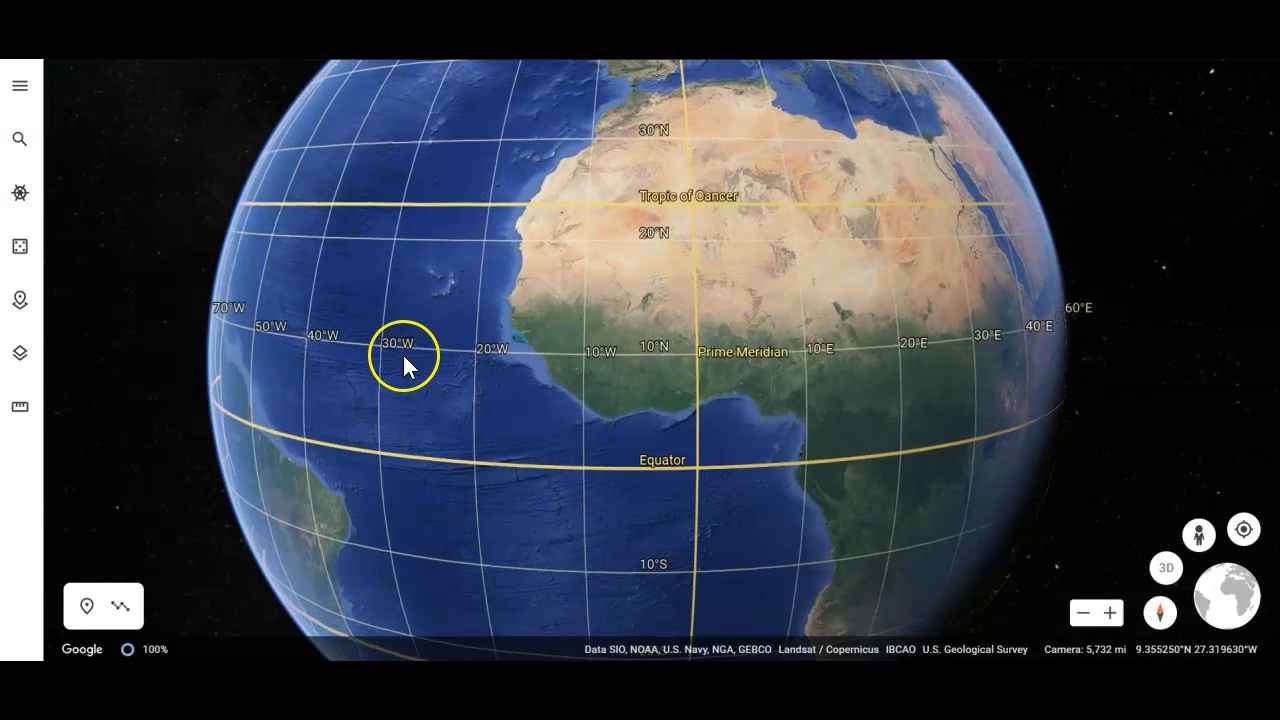
# Continue west past South America to centre the central United States near 30°N 95°W
pyautogui.moveTo(323, 342); pyautogui.dragTo(446, 355)
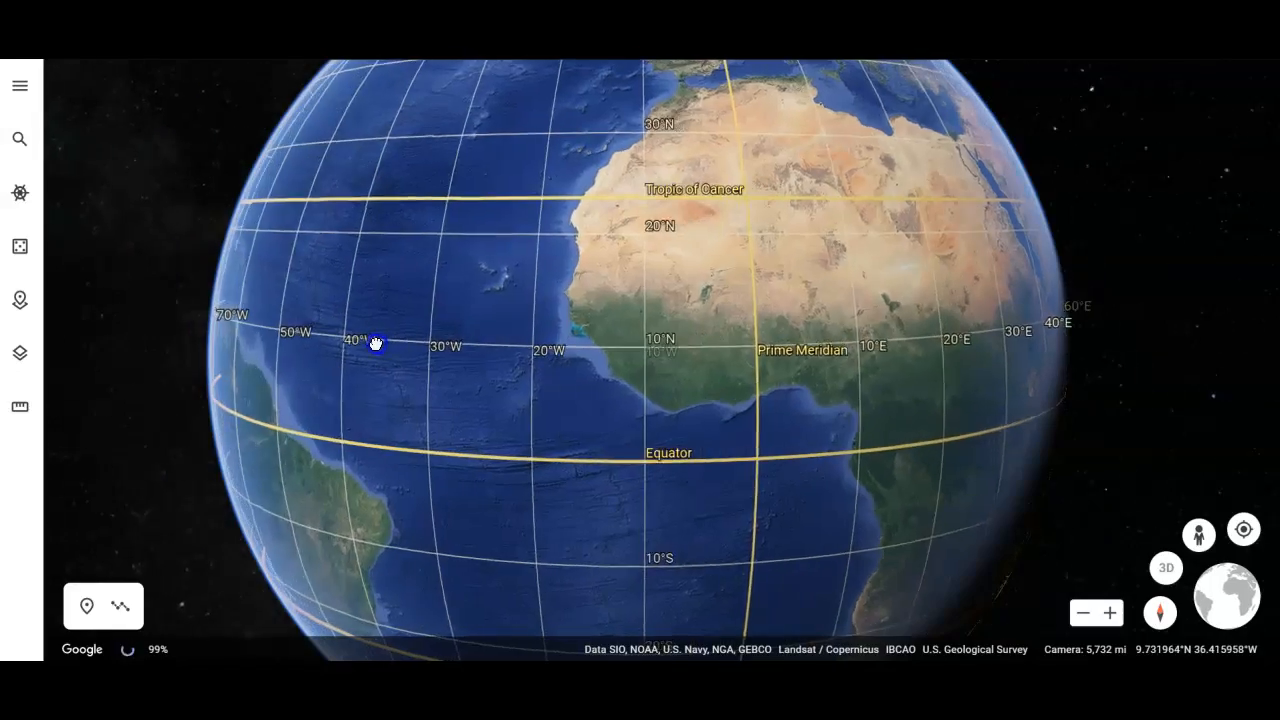
pyautogui.moveTo(353, 362)
pyautogui.mouseDown()
pyautogui.moveTo(440, 378)
pyautogui.moveTo(483, 406)
pyautogui.mouseUp()
pyautogui.moveTo(441, 256); pyautogui.dragTo(520, 290)
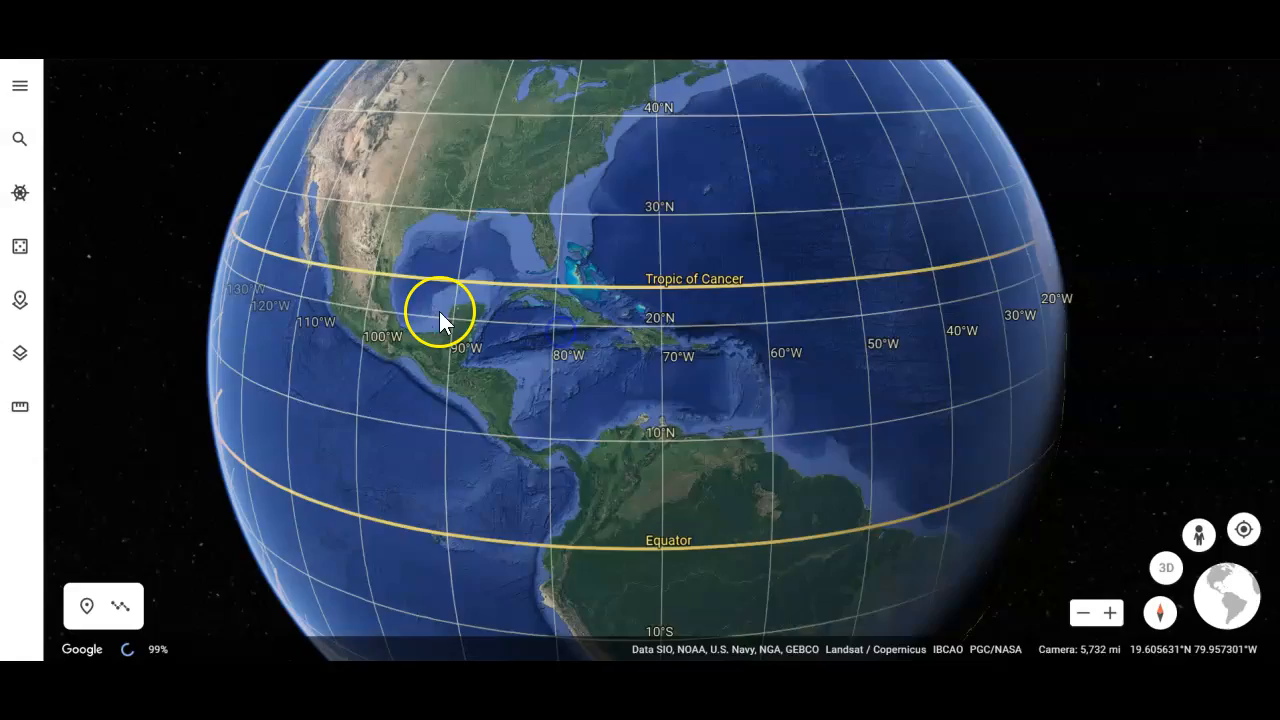
pyautogui.moveTo(439, 300)
pyautogui.mouseDown()
pyautogui.moveTo(442, 318)
pyautogui.moveTo(630, 410)
pyautogui.mouseUp()
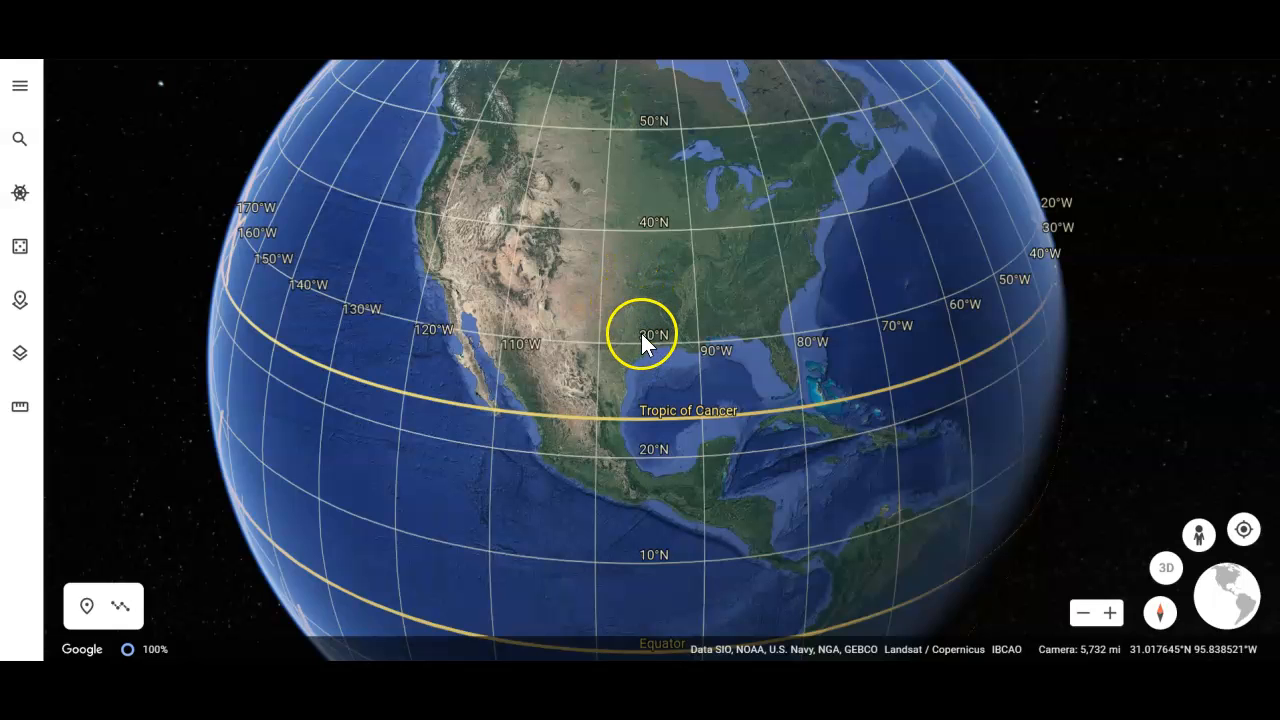
pyautogui.scroll(3, 639, 310)
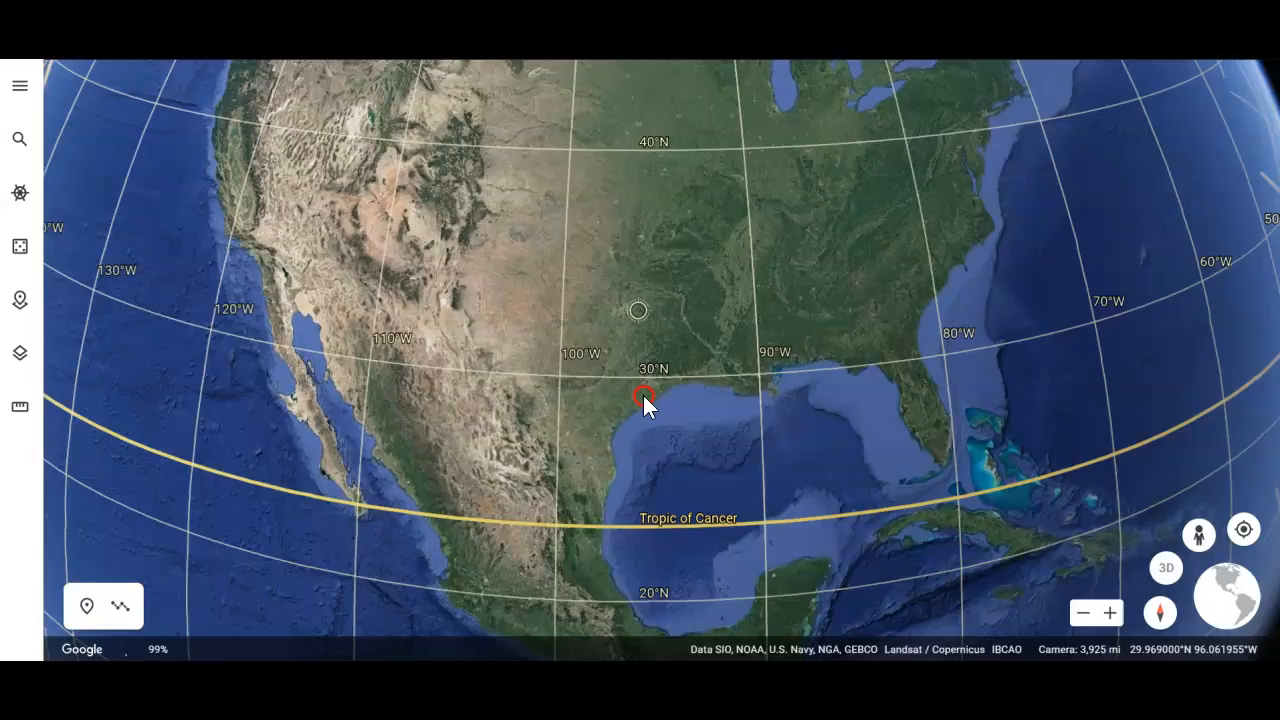
pyautogui.scroll(5, 647, 441)
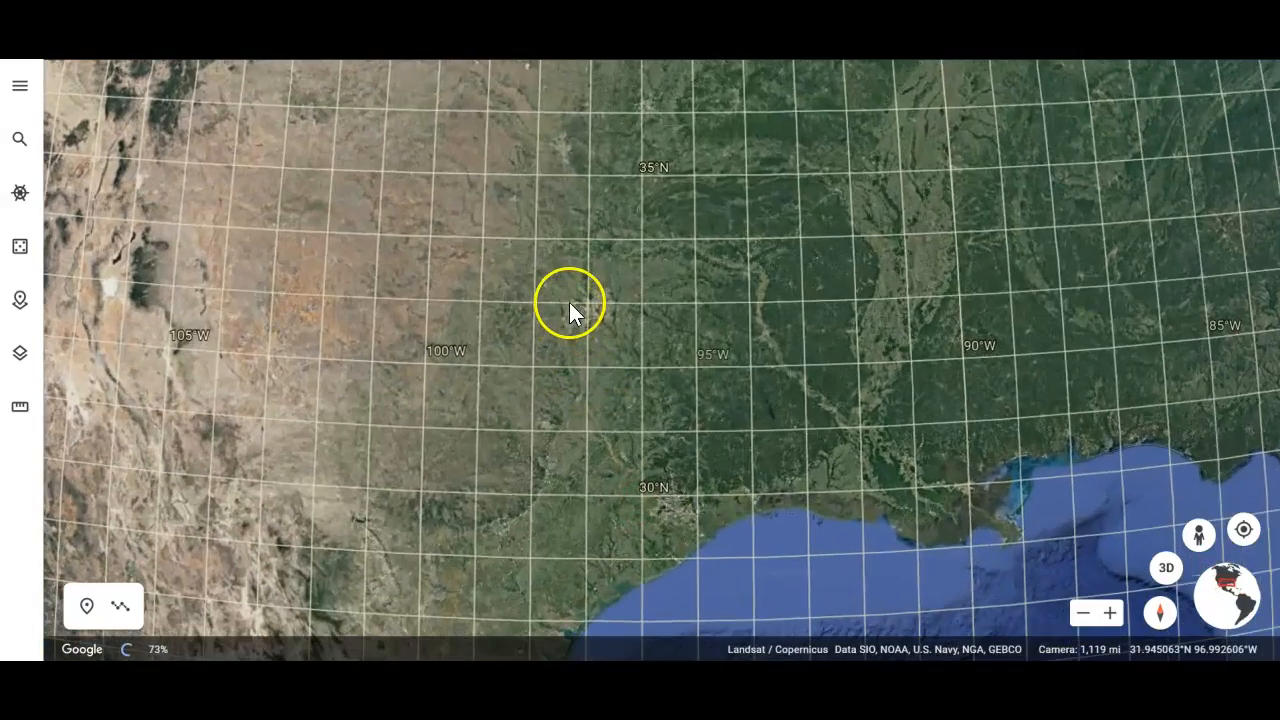
pyautogui.scroll(5, 574, 320)
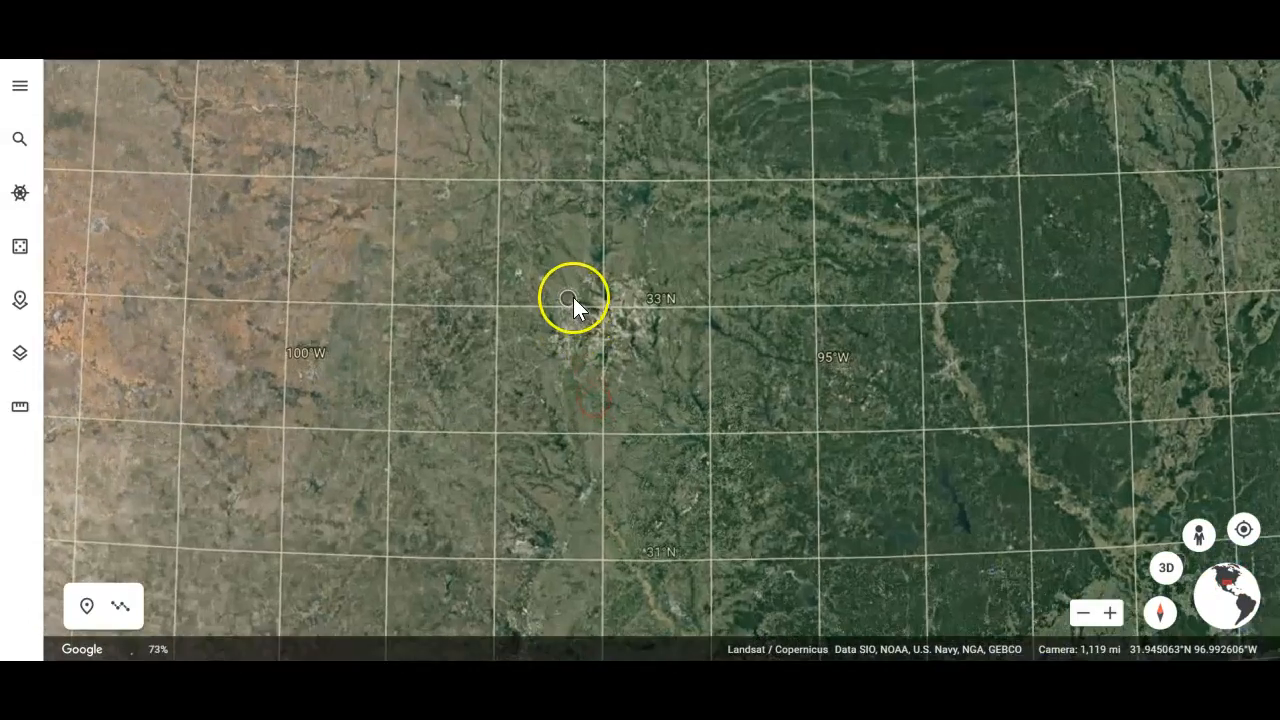
pyautogui.scroll(3, 579, 292)
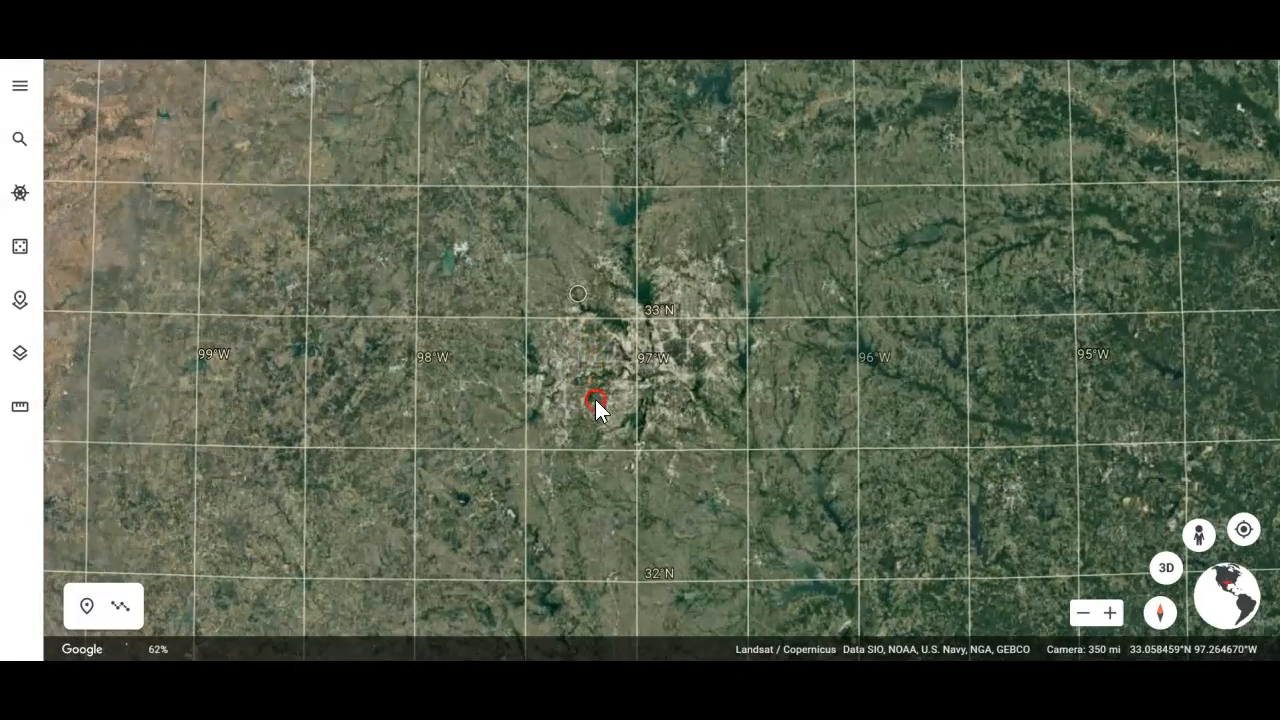
pyautogui.scroll(5, 612, 380)
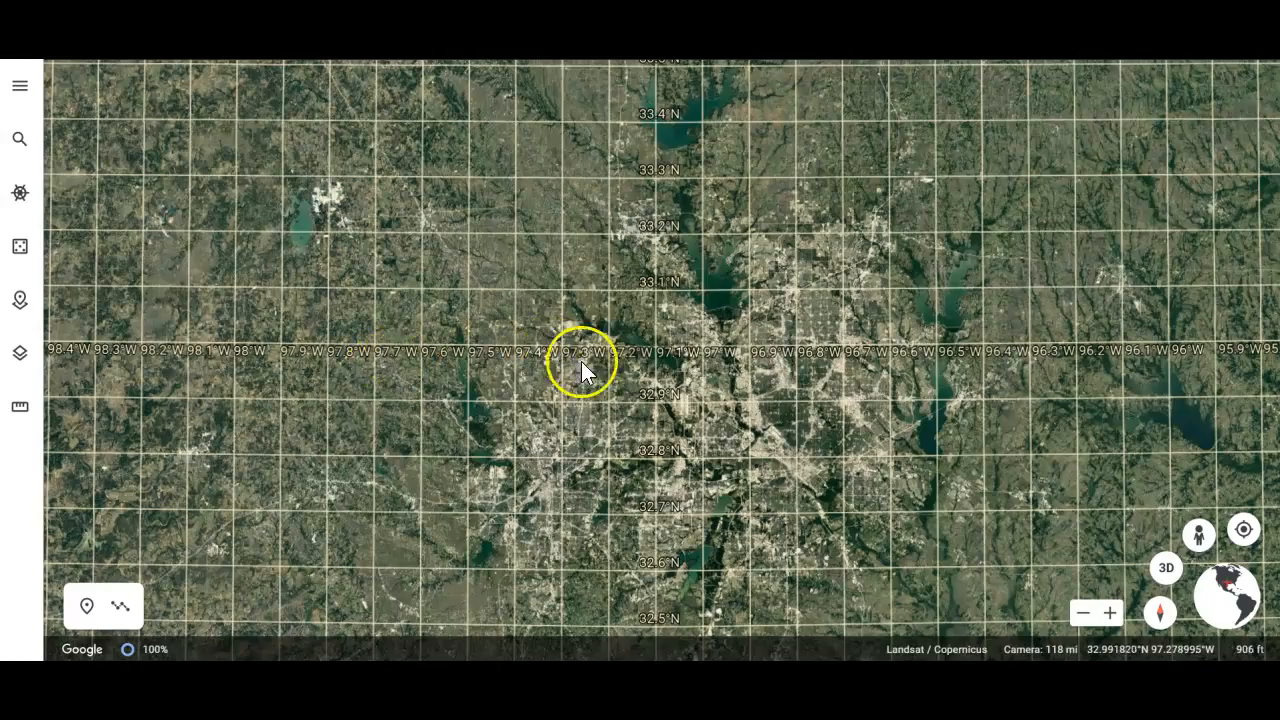
pyautogui.scroll(3, 581, 361)
pyautogui.scroll(3, 603, 389)
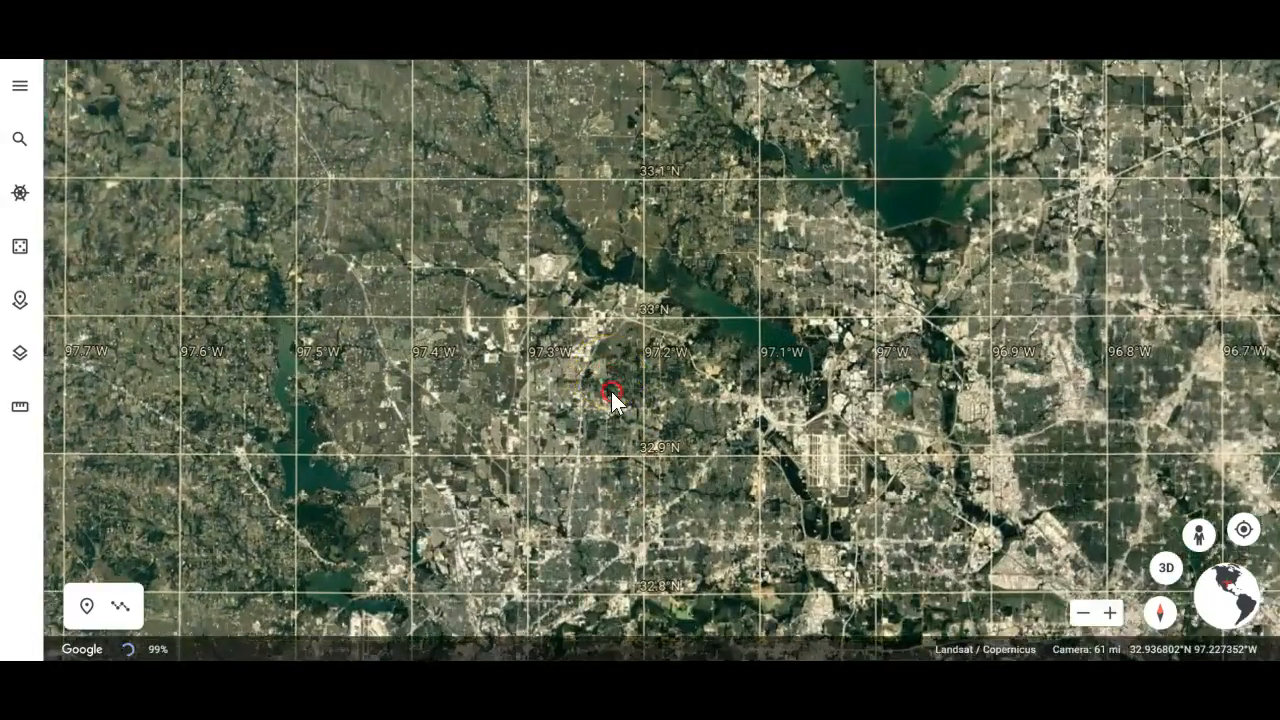
pyautogui.scroll(3, 611, 440)
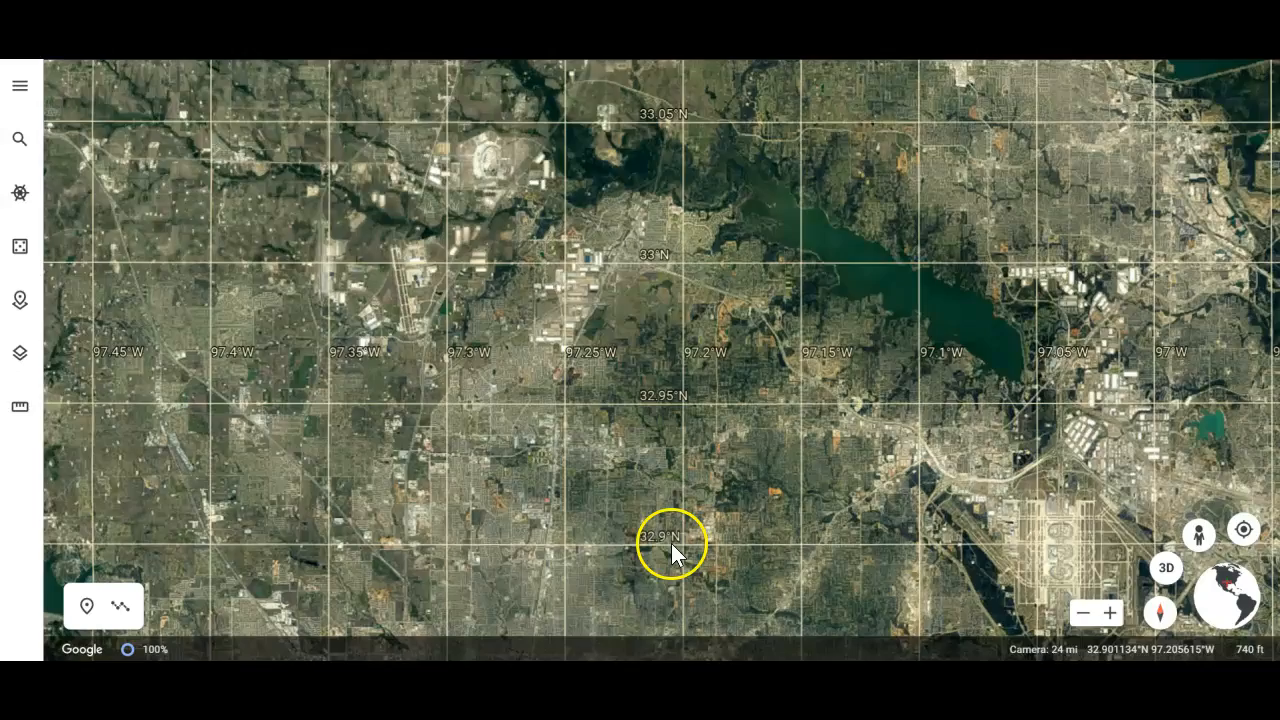
# Pan south of 33°N to the area west of the large airport and zoom in near 32.9°N
pyautogui.moveTo(671, 543); pyautogui.dragTo(698, 415)
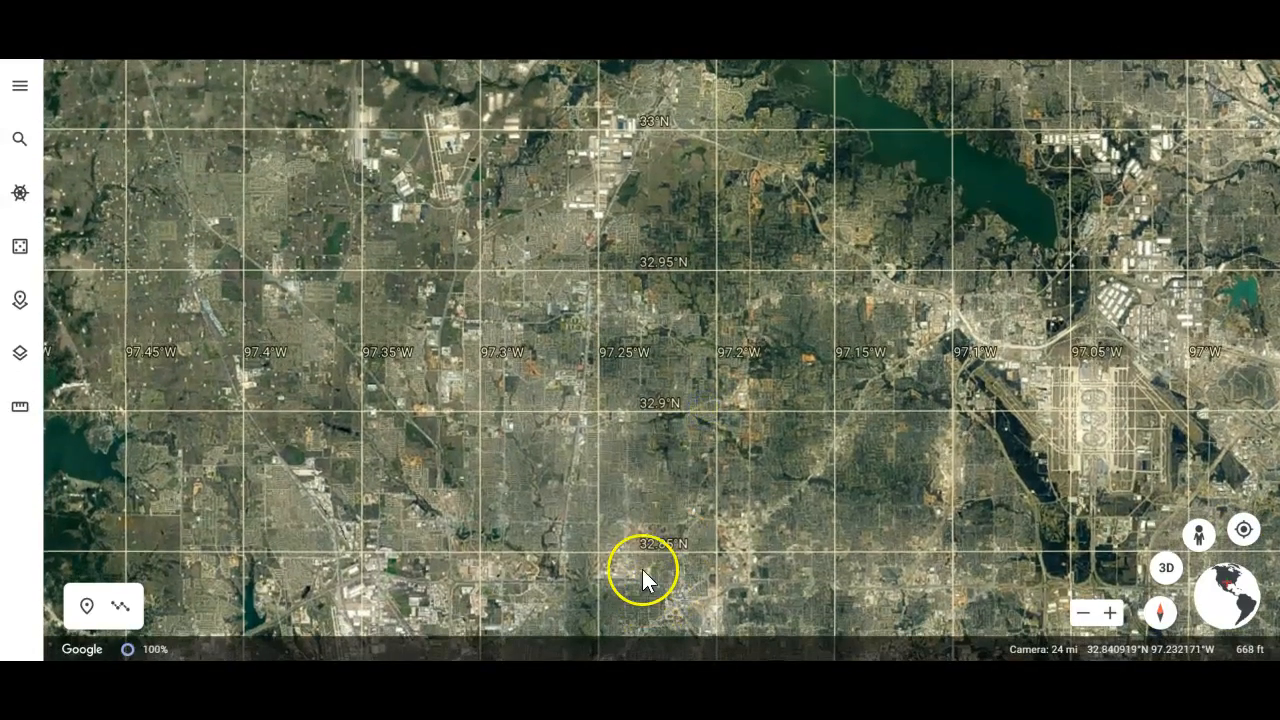
pyautogui.moveTo(610, 485)
pyautogui.mouseDown()
pyautogui.moveTo(641, 479)
pyautogui.moveTo(621, 456)
pyautogui.moveTo(565, 460)
pyautogui.mouseUp()
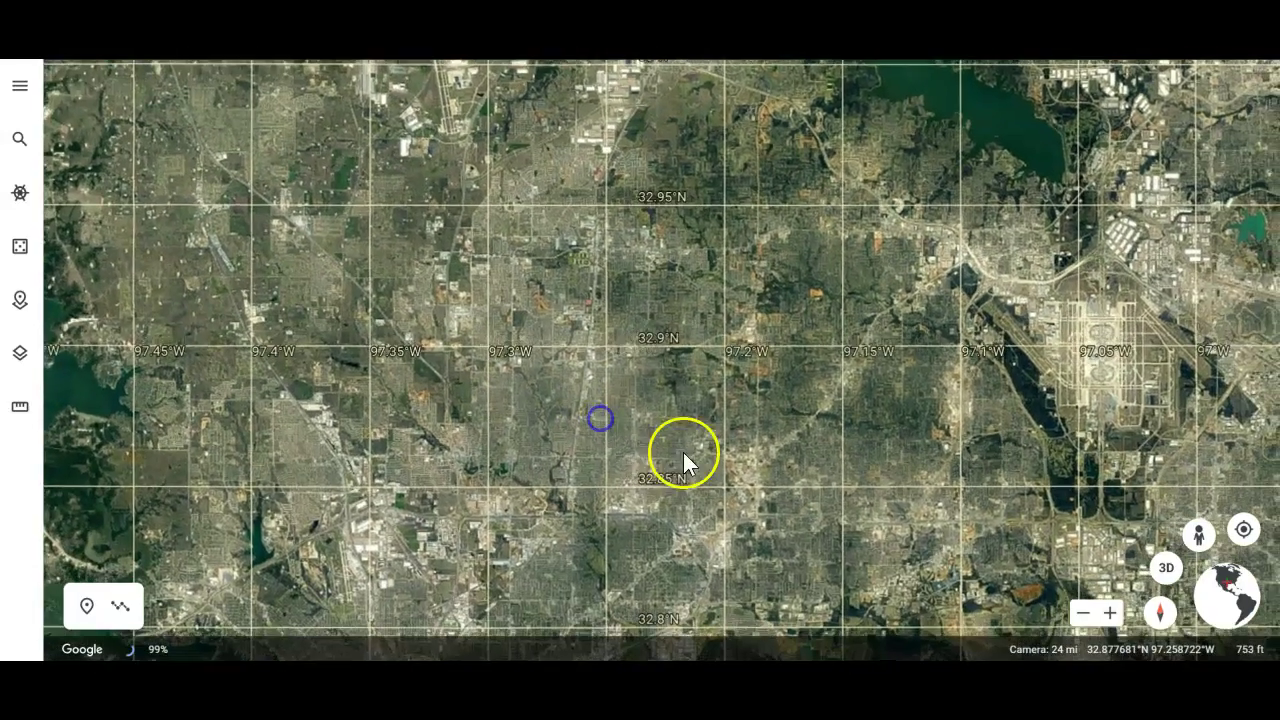
pyautogui.moveTo(683, 452); pyautogui.dragTo(557, 446)
pyautogui.moveTo(829, 454); pyautogui.dragTo(663, 424)
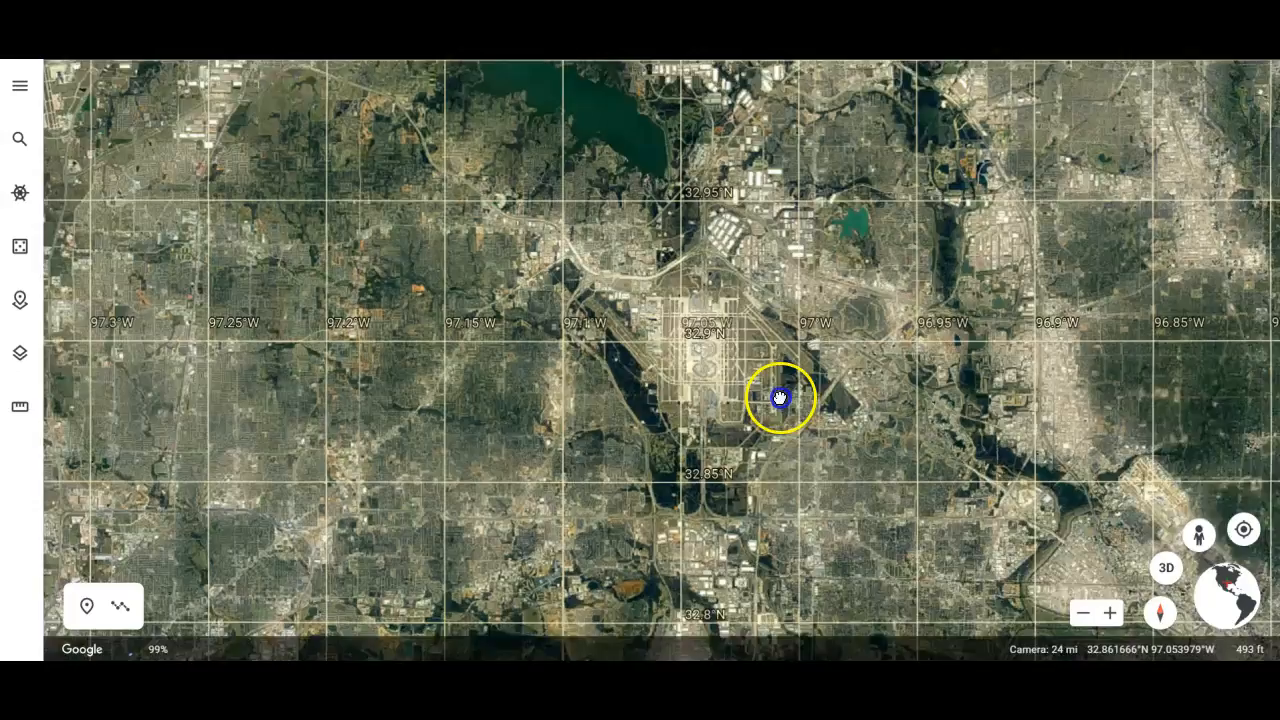
pyautogui.moveTo(800, 420)
pyautogui.mouseDown()
pyautogui.moveTo(697, 379)
pyautogui.moveTo(630, 260)
pyautogui.mouseUp()
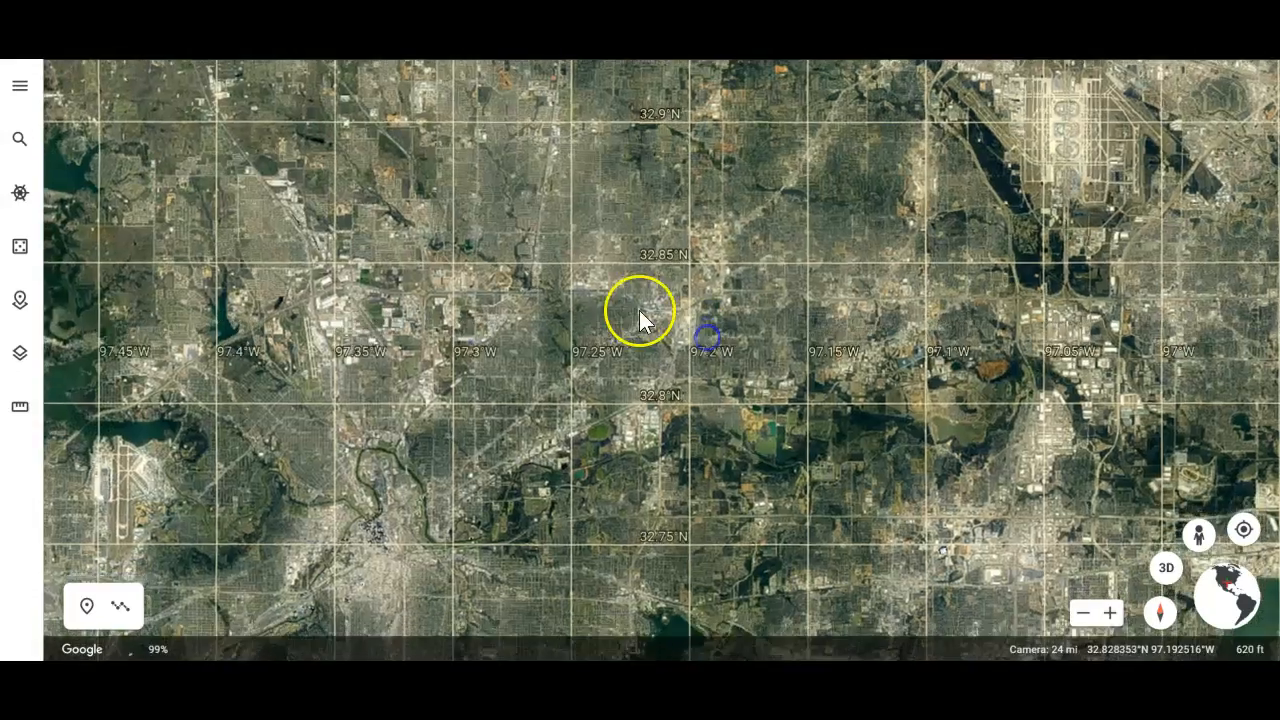
pyautogui.moveTo(640, 310); pyautogui.dragTo(700, 390)
pyautogui.doubleClick(590, 274)
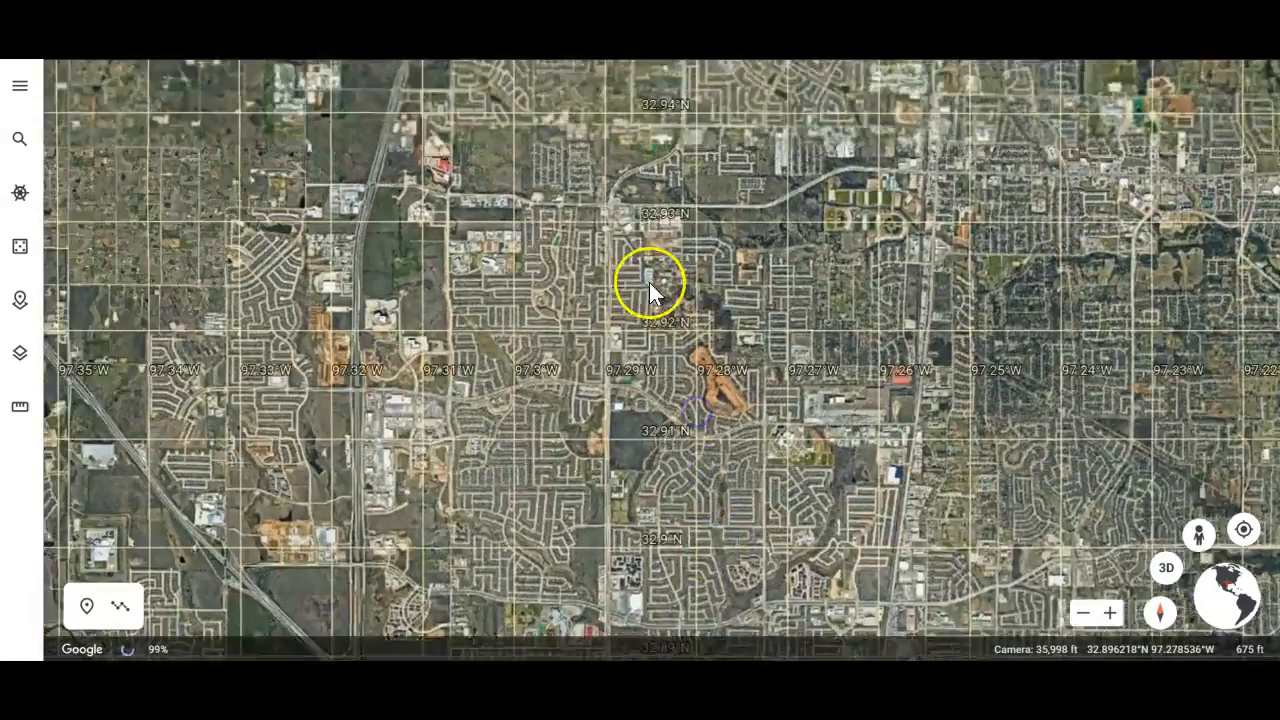
# Pan north to 32.973°N 97.275°W and zoom in on the school with the running track
pyautogui.moveTo(650, 278); pyautogui.dragTo(680, 480)
pyautogui.moveTo(641, 263); pyautogui.dragTo(613, 458)
pyautogui.moveTo(720, 300); pyautogui.dragTo(640, 380)
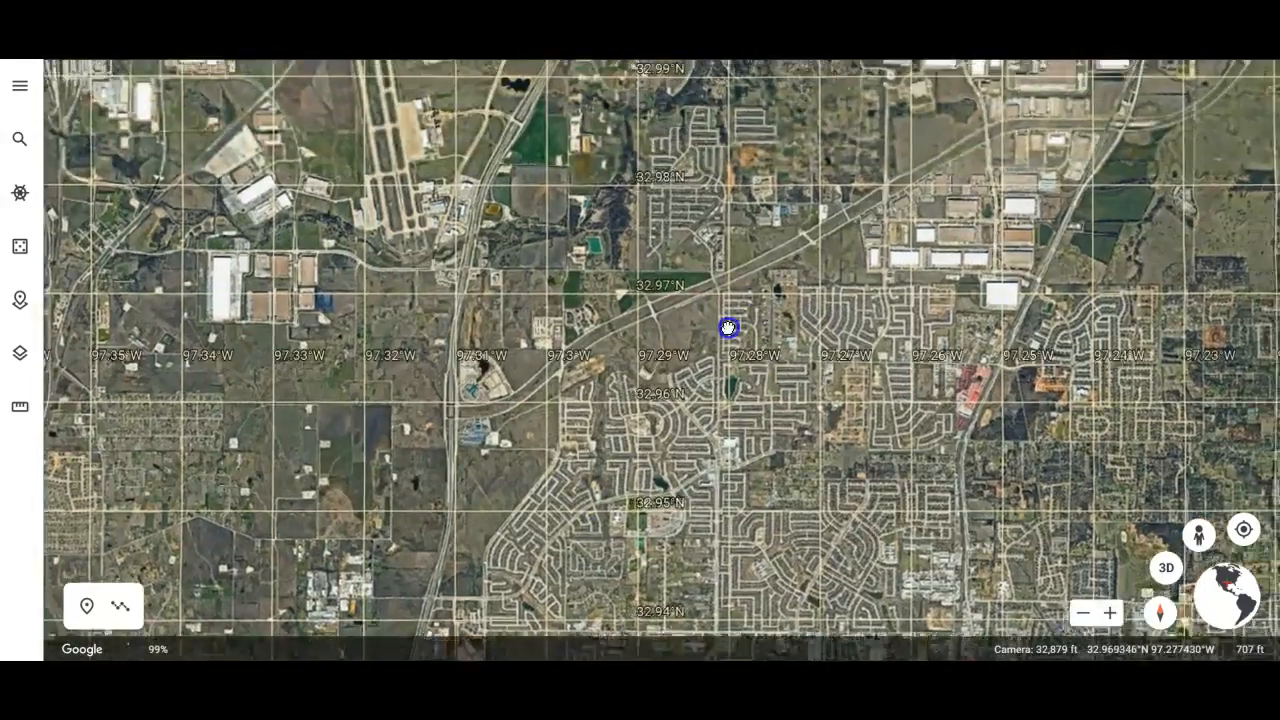
pyautogui.moveTo(724, 314); pyautogui.dragTo(707, 343)
pyautogui.doubleClick(707, 343)
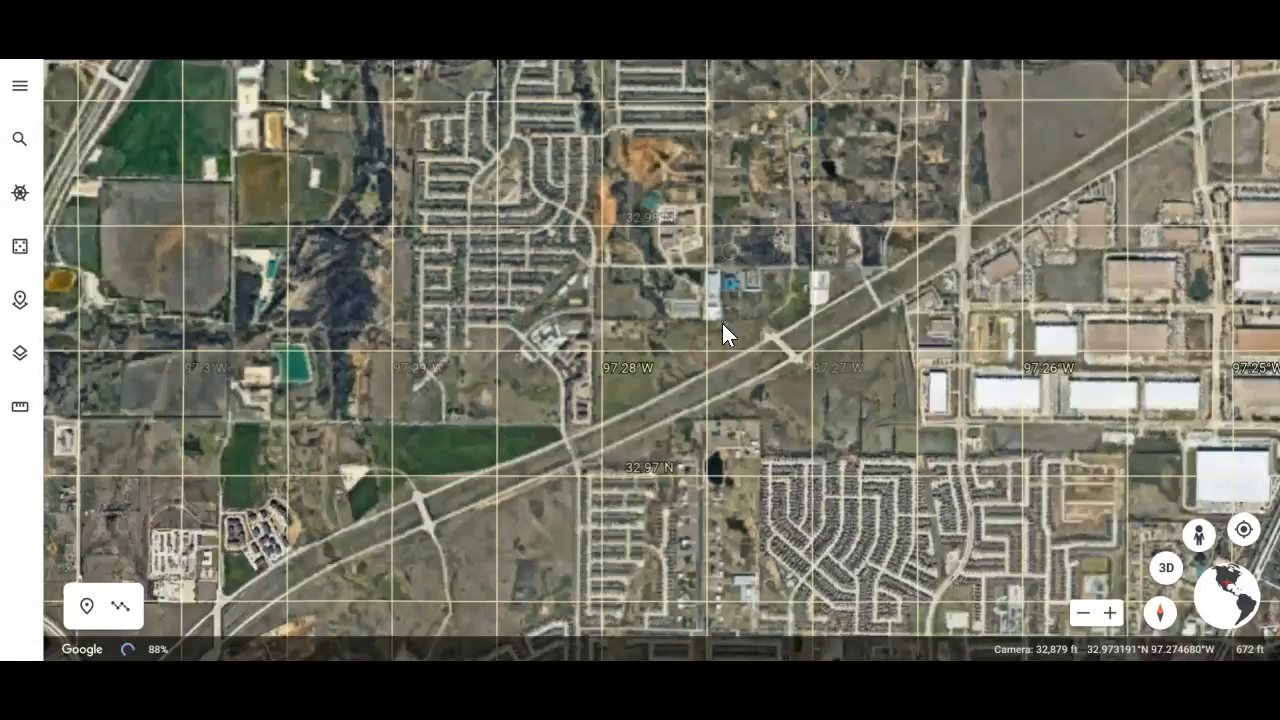
pyautogui.doubleClick(681, 232)
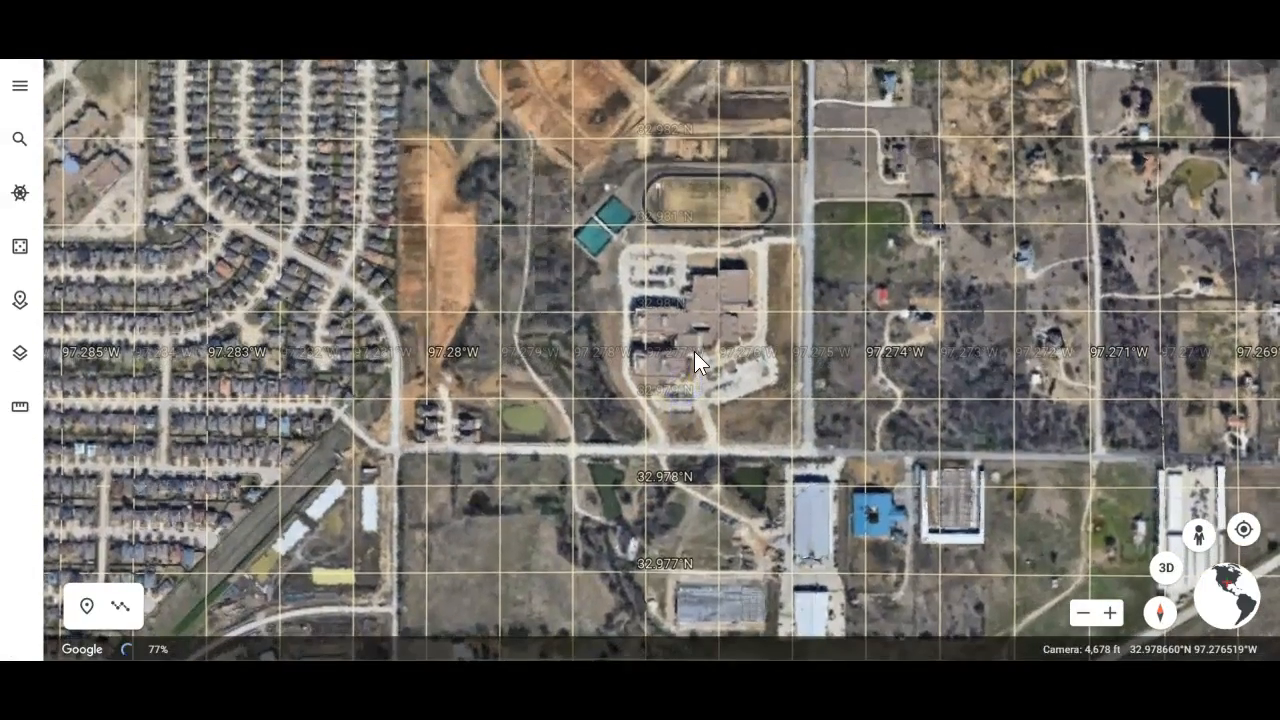
pyautogui.click(714, 331)
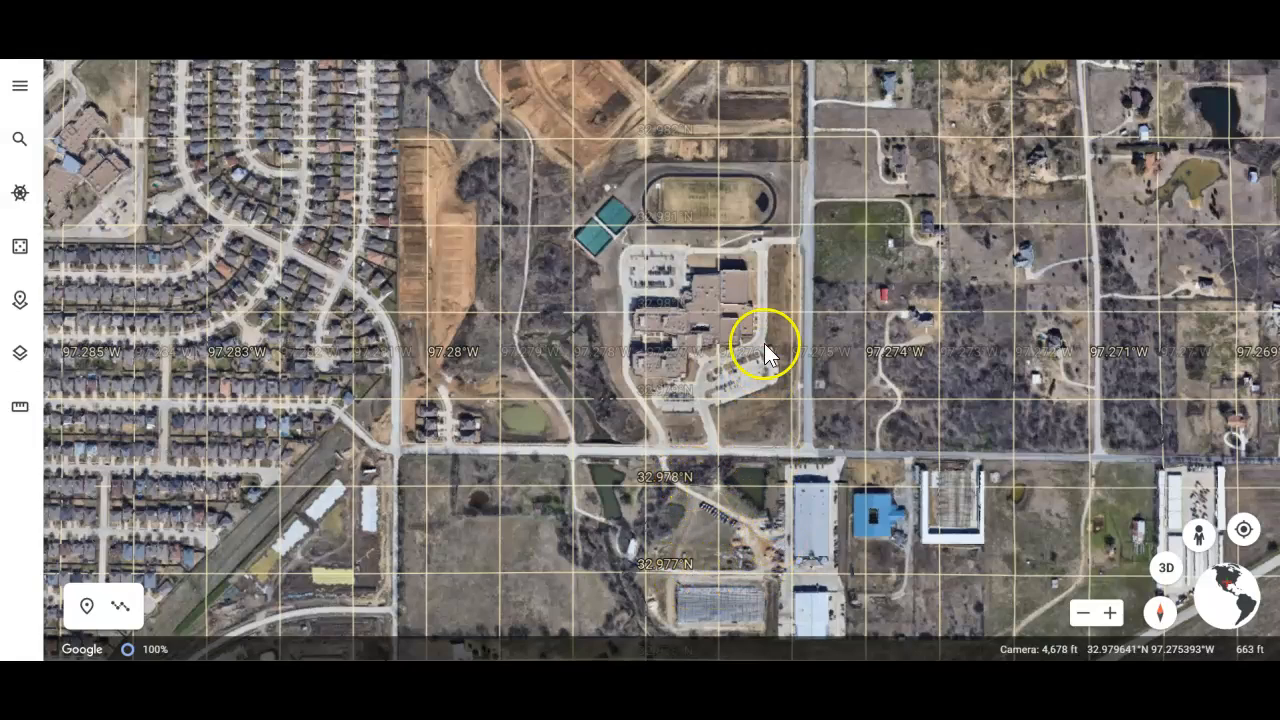
pyautogui.moveTo(716, 330); pyautogui.dragTo(635, 279)
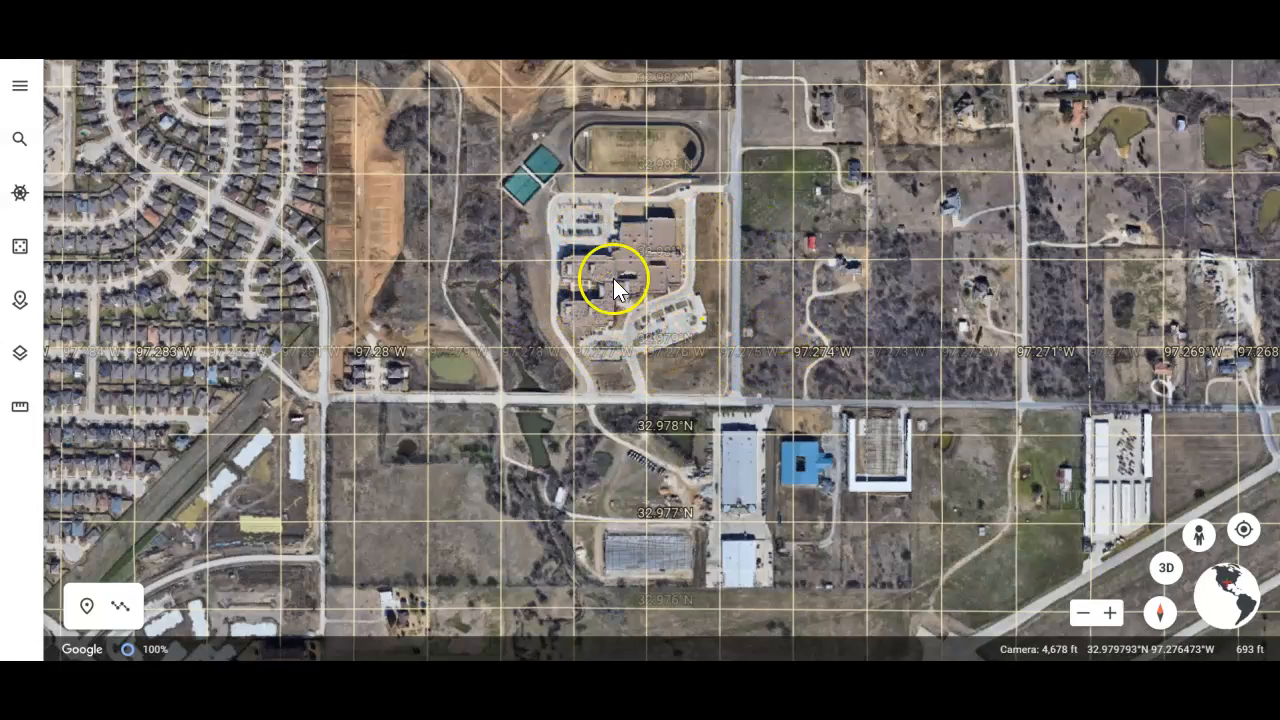
pyautogui.scroll(-3, 613, 278)
pyautogui.scroll(-3, 619, 340)
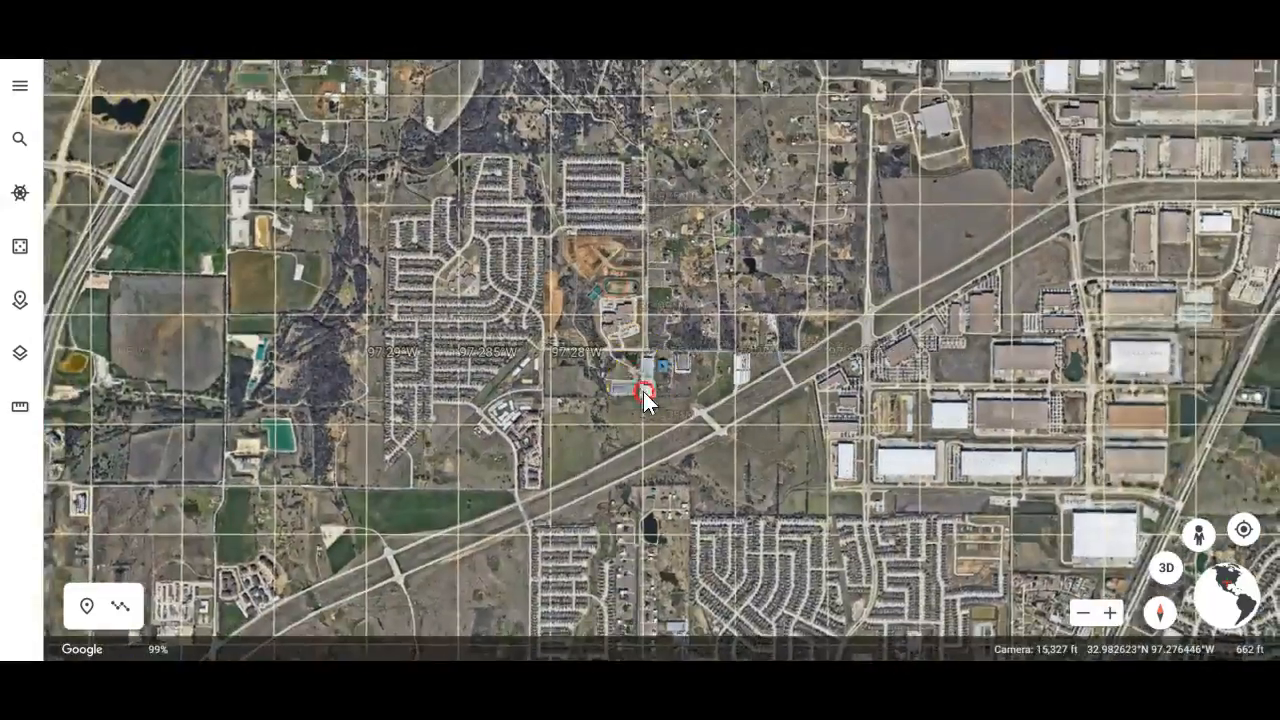
pyautogui.scroll(-3, 645, 395)
pyautogui.scroll(-3, 634, 393)
pyautogui.scroll(-3, 630, 300)
pyautogui.scroll(-3, 640, 433)
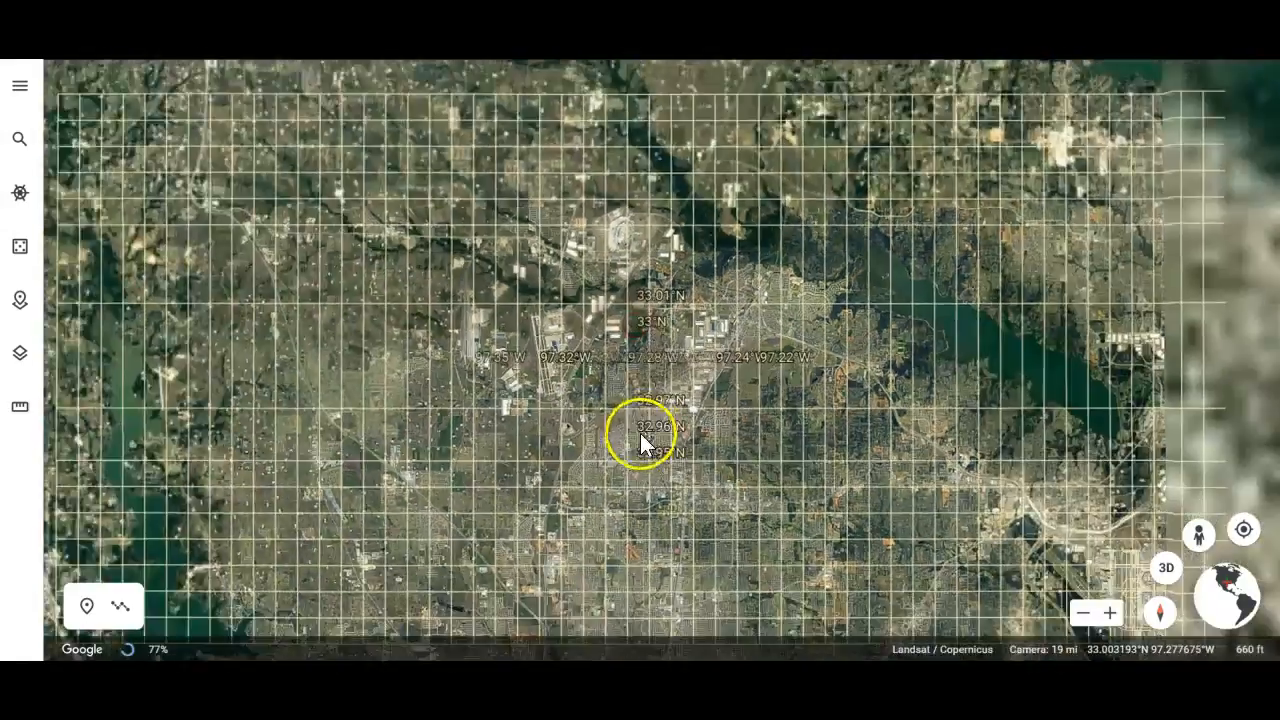
pyautogui.scroll(-3, 640, 433)
pyautogui.scroll(-3, 632, 324)
pyautogui.scroll(-3, 644, 377)
pyautogui.scroll(-3, 632, 362)
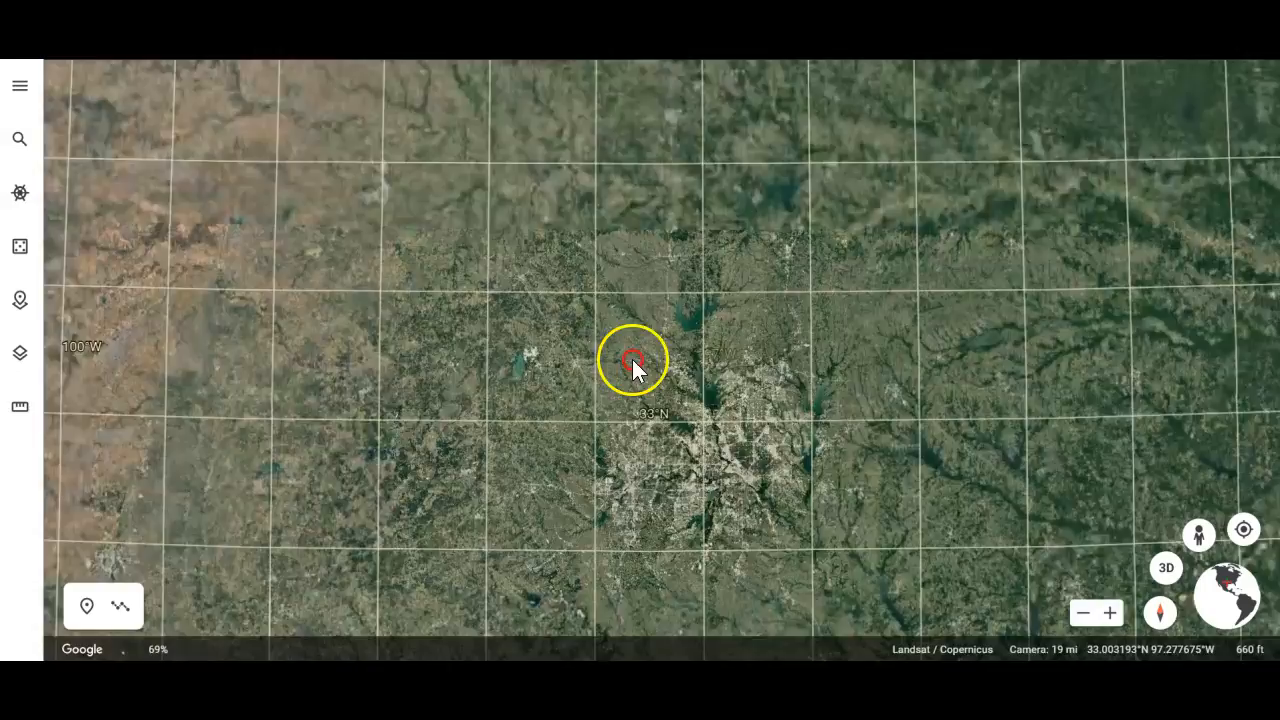
pyautogui.scroll(-5, 632, 362)
pyautogui.scroll(-3, 637, 405)
pyautogui.scroll(-5, 637, 397)
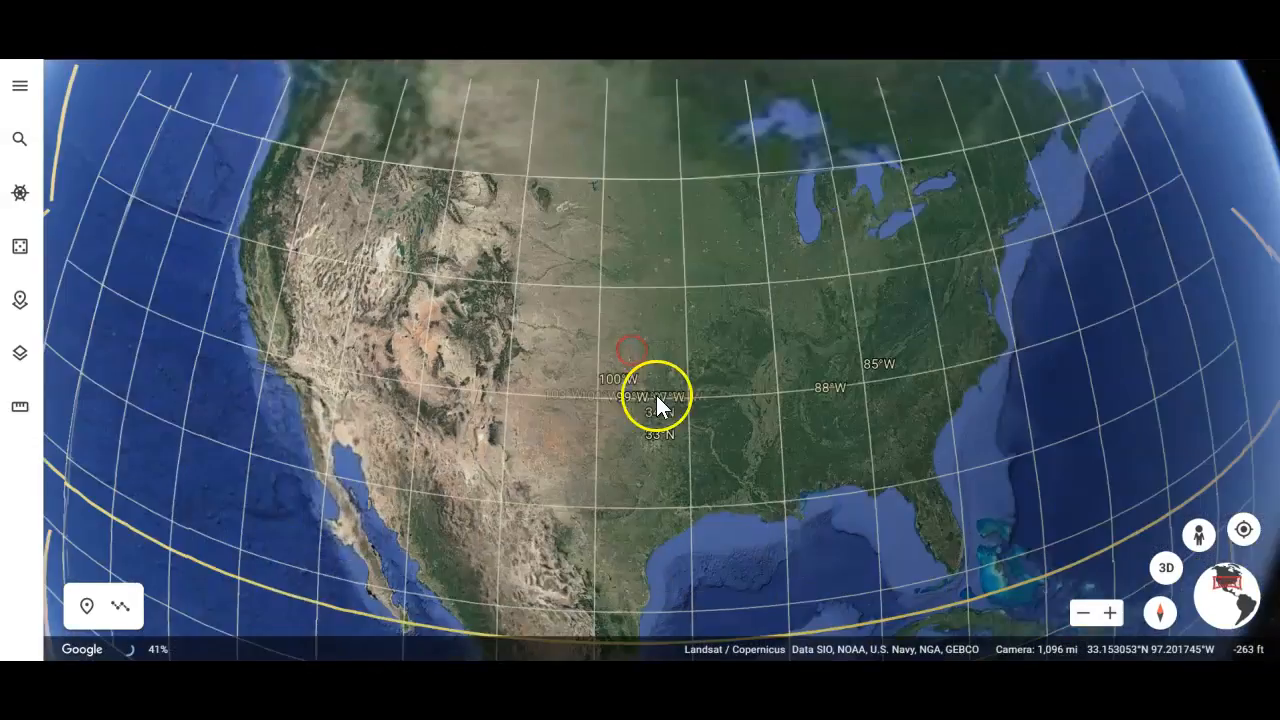
pyautogui.scroll(-5, 656, 395)
pyautogui.scroll(-3, 657, 438)
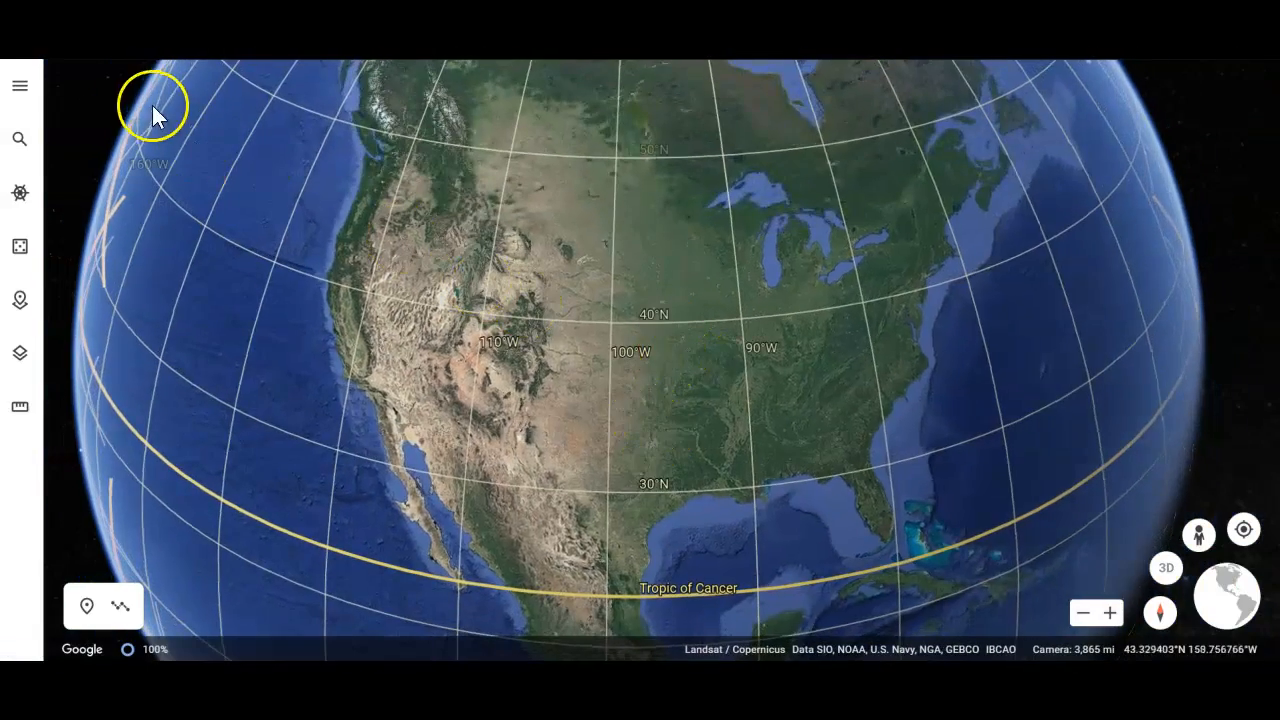